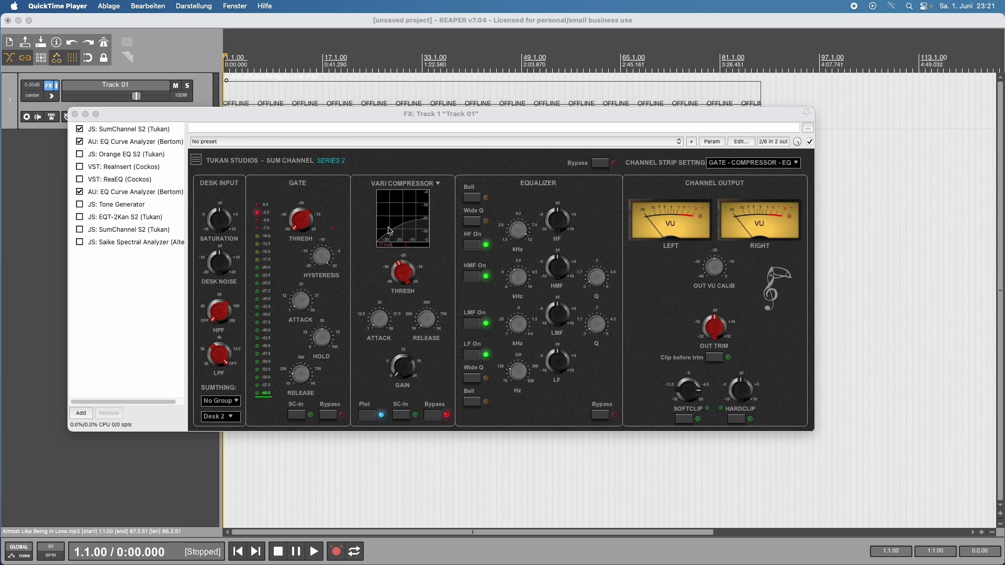
Set the Sum Channel's compressor type to STRIP COMPRESSOR
click(435, 183)
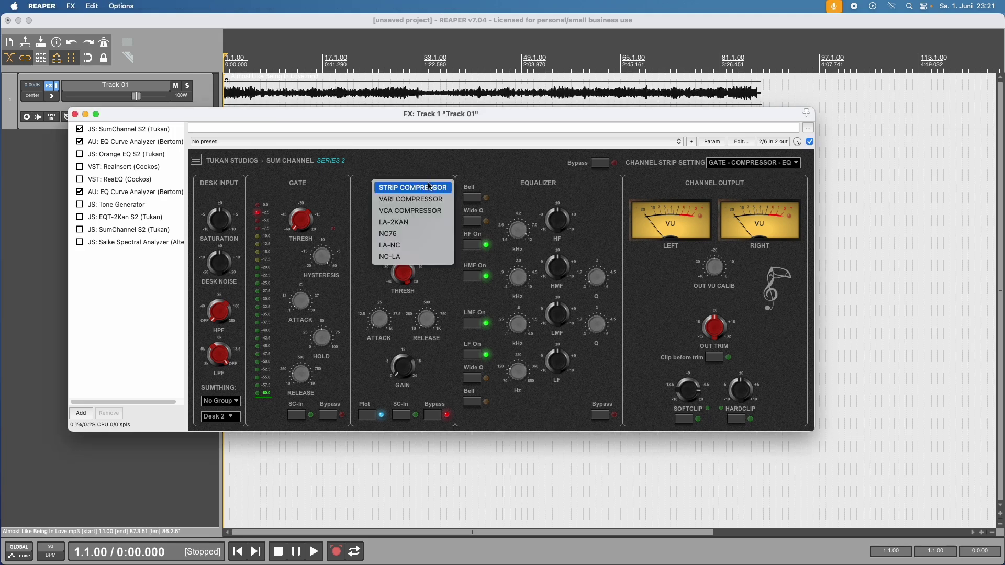
key(Down)
key(Down)
key(Up)
key(Up)
key(Up)
click(428, 191)
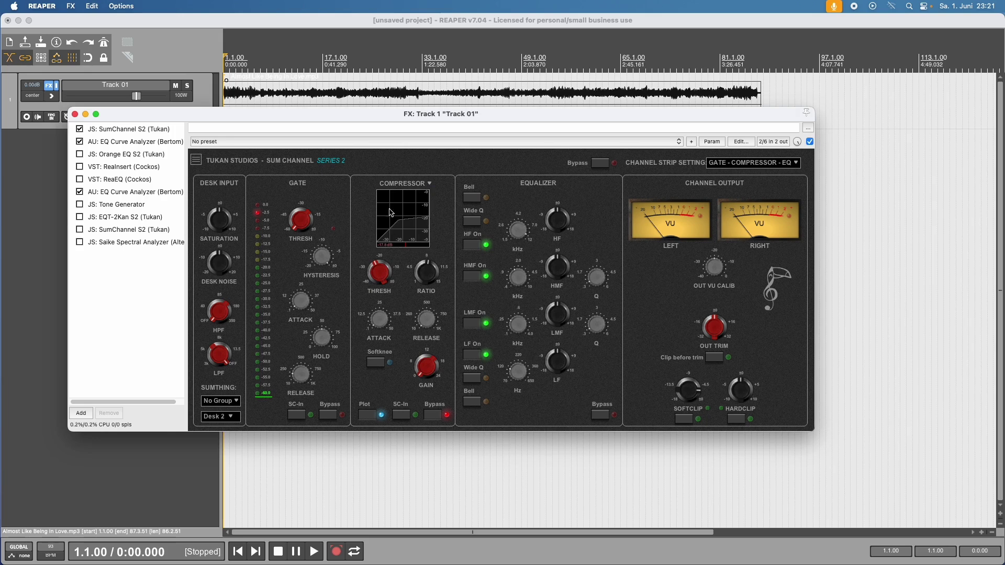
Reorder the Sum Channel strip as Compressor–EQ–Gate, then switch to the YouTube video in Safari
click(742, 168)
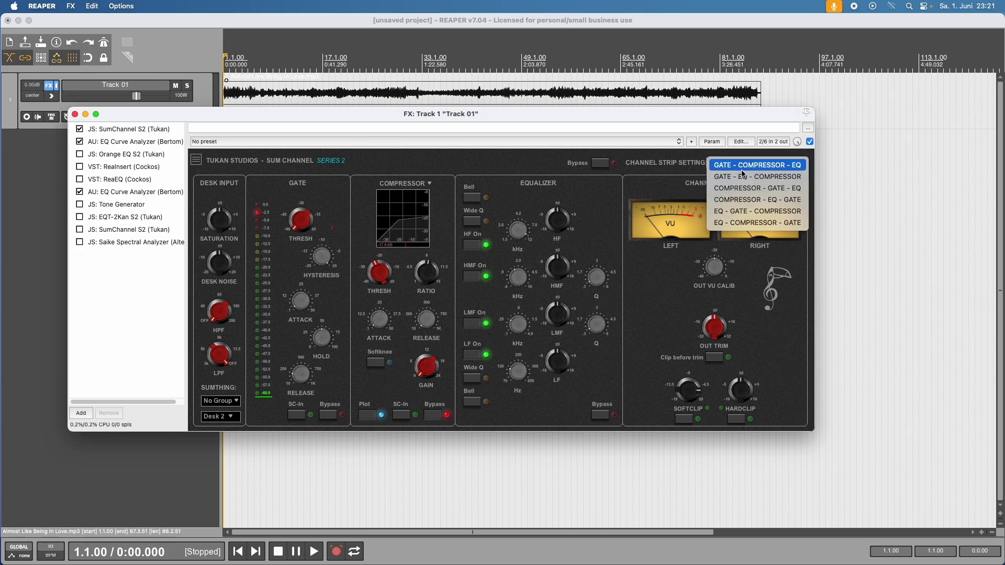
click(745, 198)
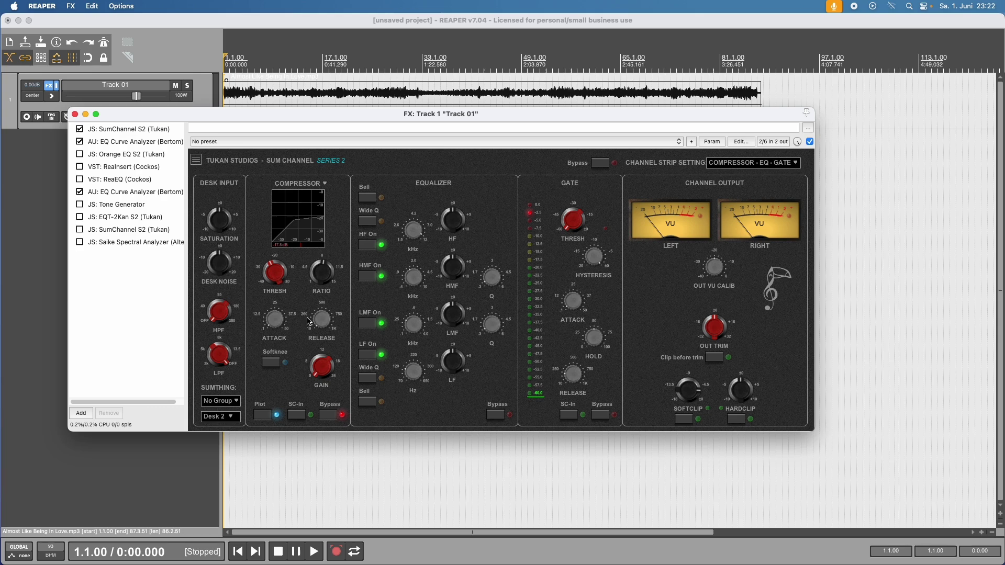
key(super+Tab)
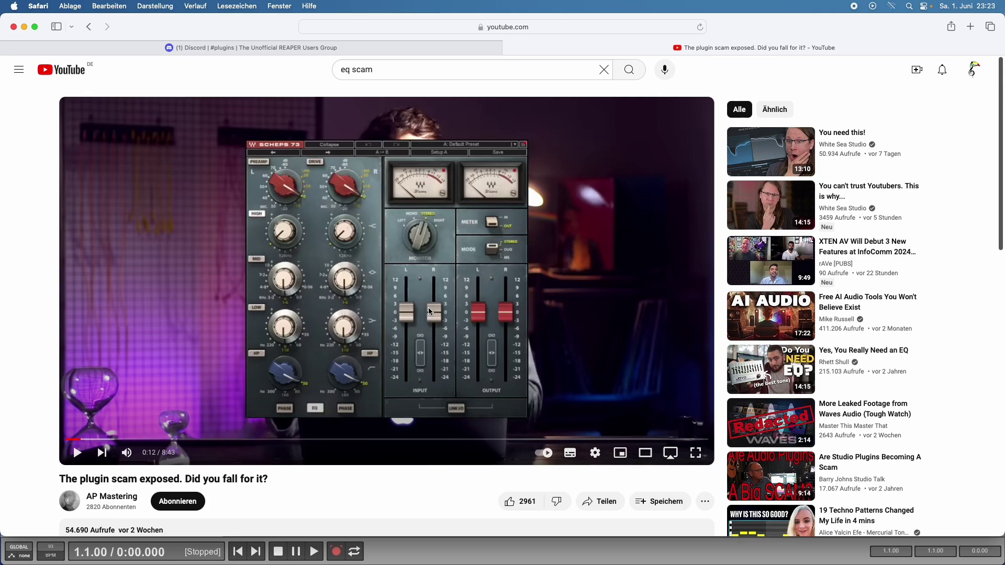
Minimise the Safari window playing the plugin scam video
click(24, 27)
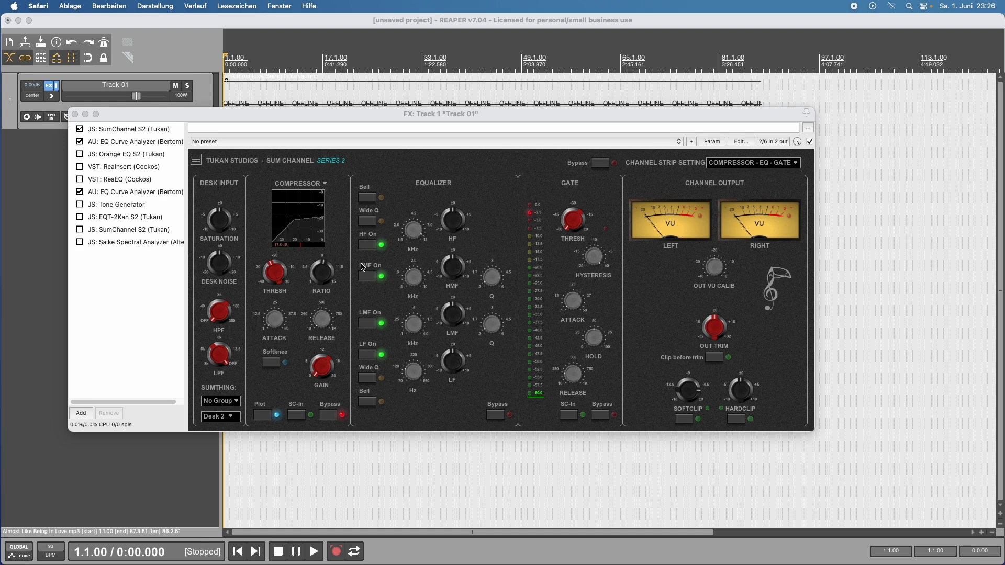
Make REAPER active again with Track 01's Sum Channel FX window in front
click(460, 271)
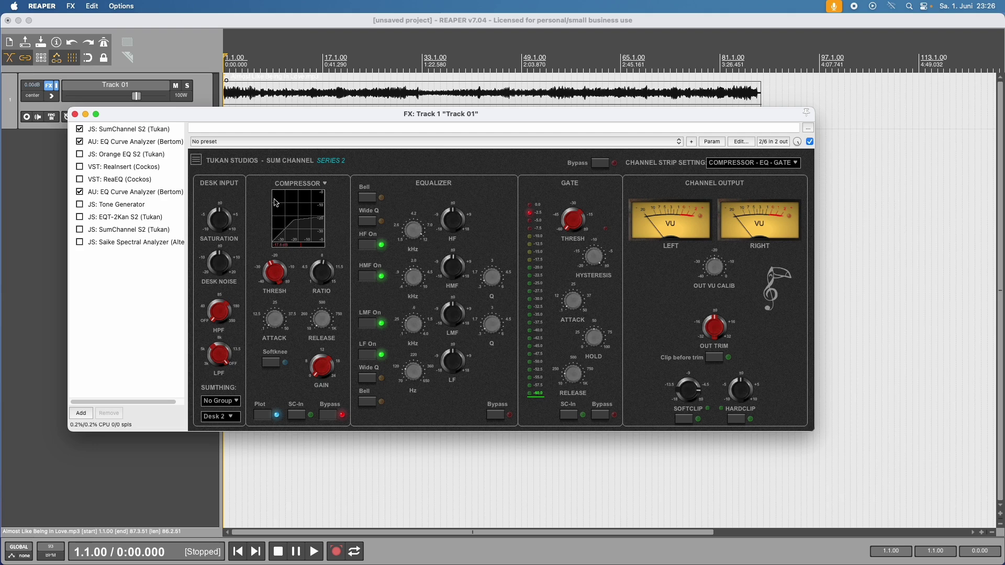
Show ReaEQ and move its band 4 boost from 1946 Hz up to about 13082.5 Hz
click(162, 182)
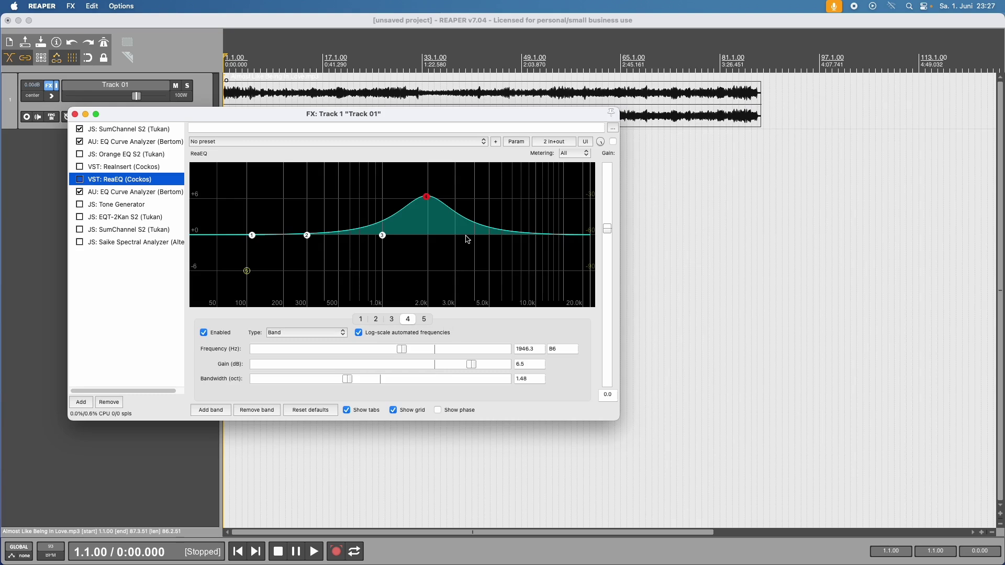
mouse_move(427, 198)
drag(398, 349, 480, 348)
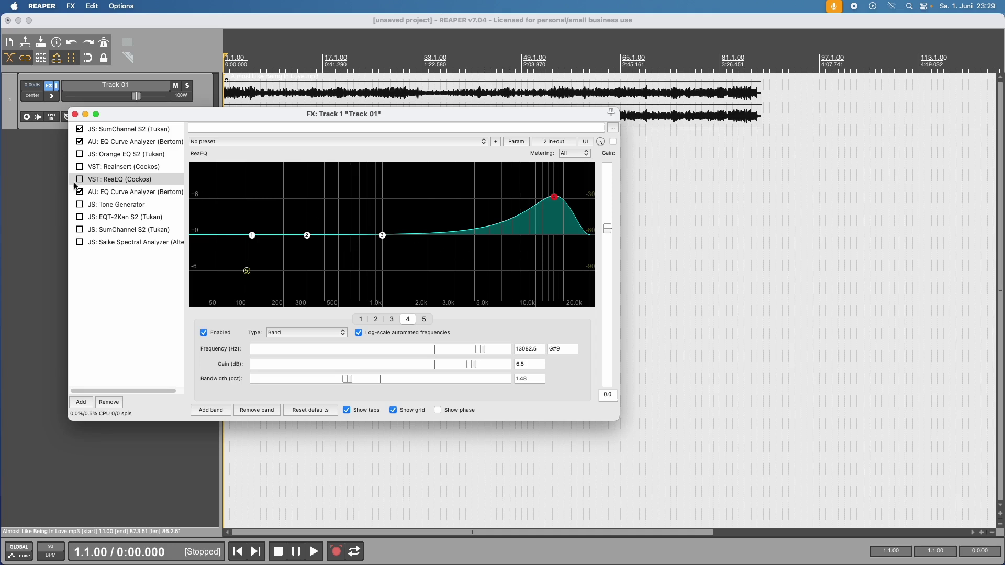
Show Orange EQ S2 and raise its Peak EQ 2 frequency to about 1980 Hz
click(100, 156)
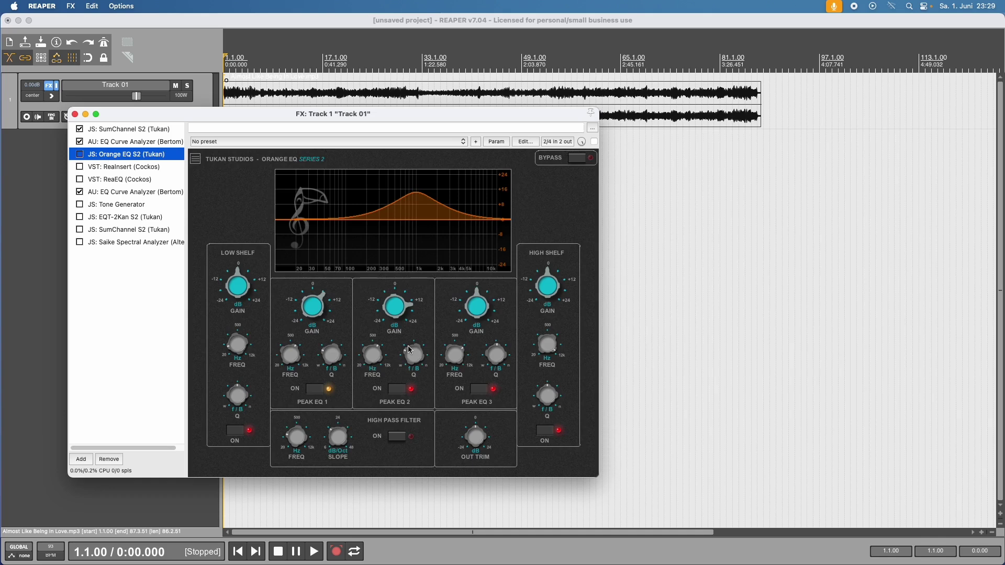
mouse_move(446, 212)
drag(376, 362, 388, 306)
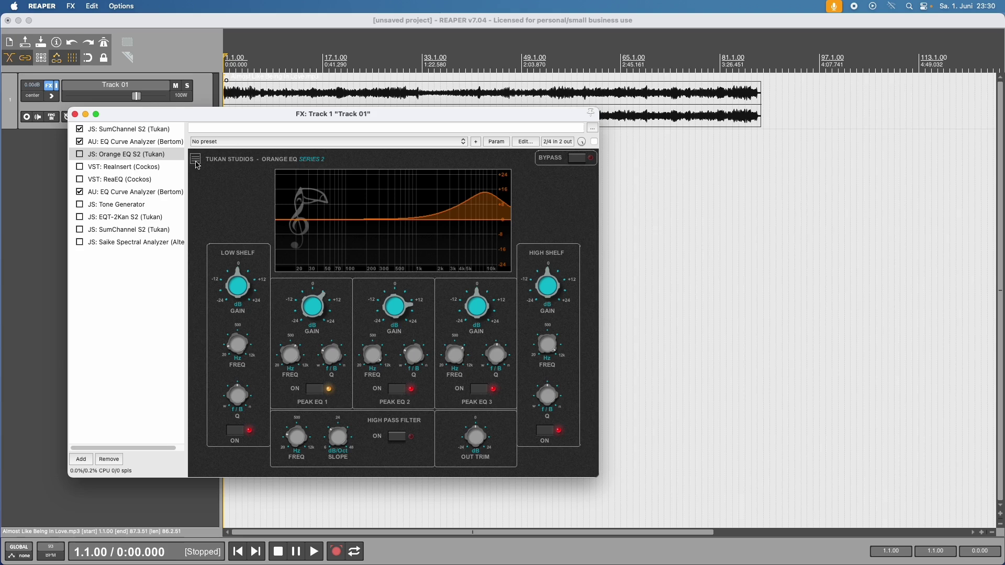
Turn on oversampling and push the Peak EQ 2 boost to about 11.4 kHz
click(195, 159)
click(217, 219)
drag(382, 362, 383, 383)
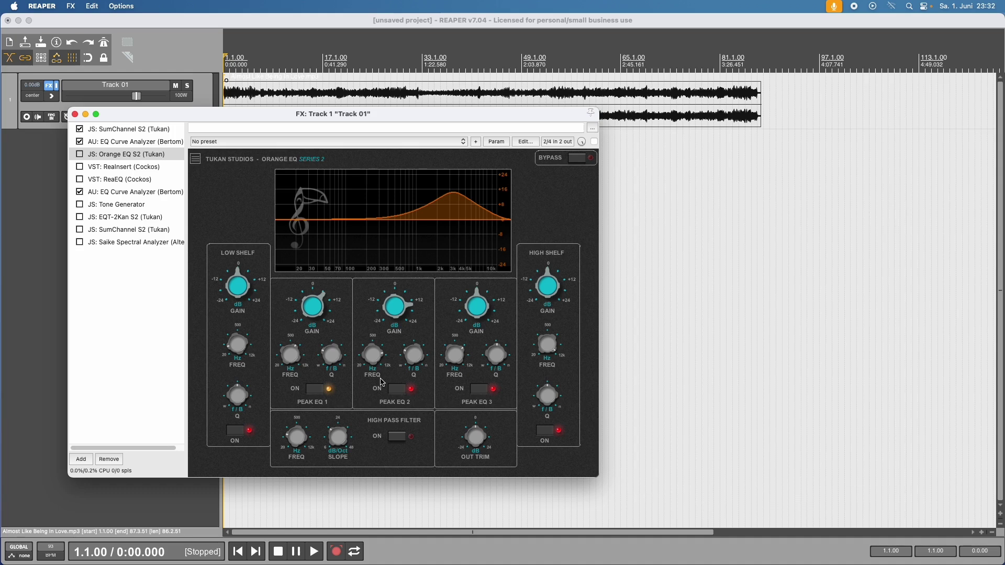
Compare ReaEQ against Orange EQ S2, then display the EQT-2Kan S2 equaliser
click(151, 180)
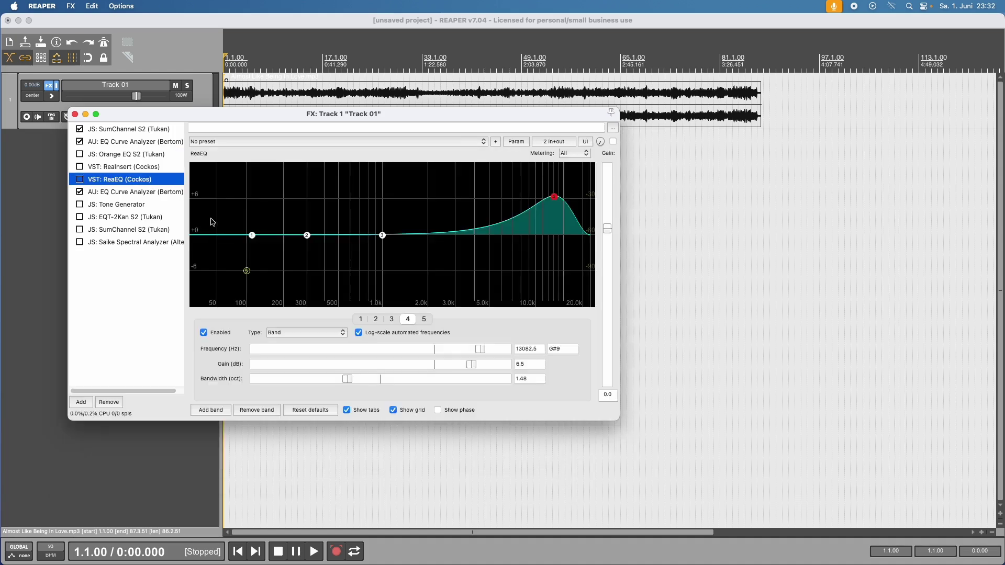
click(144, 159)
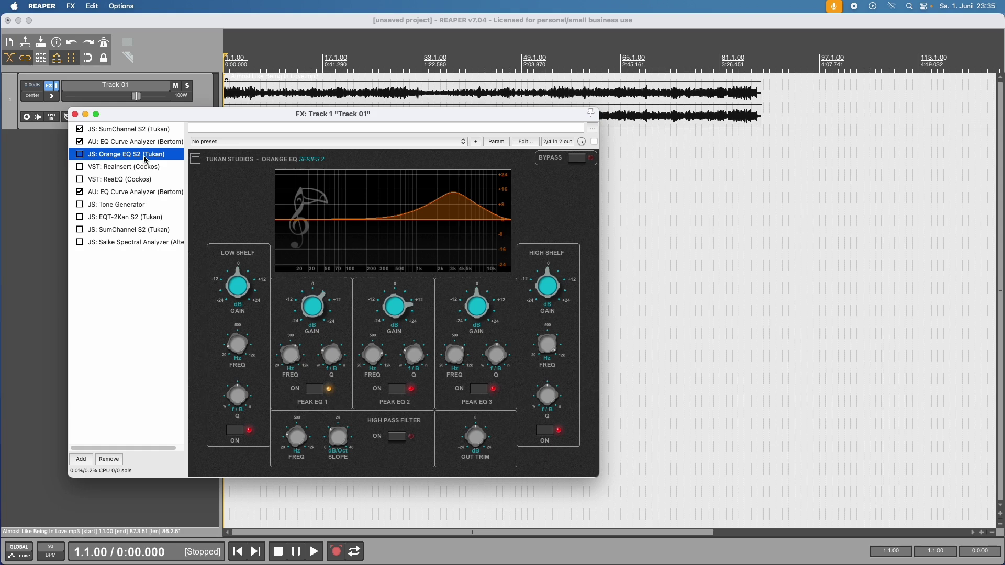
click(146, 217)
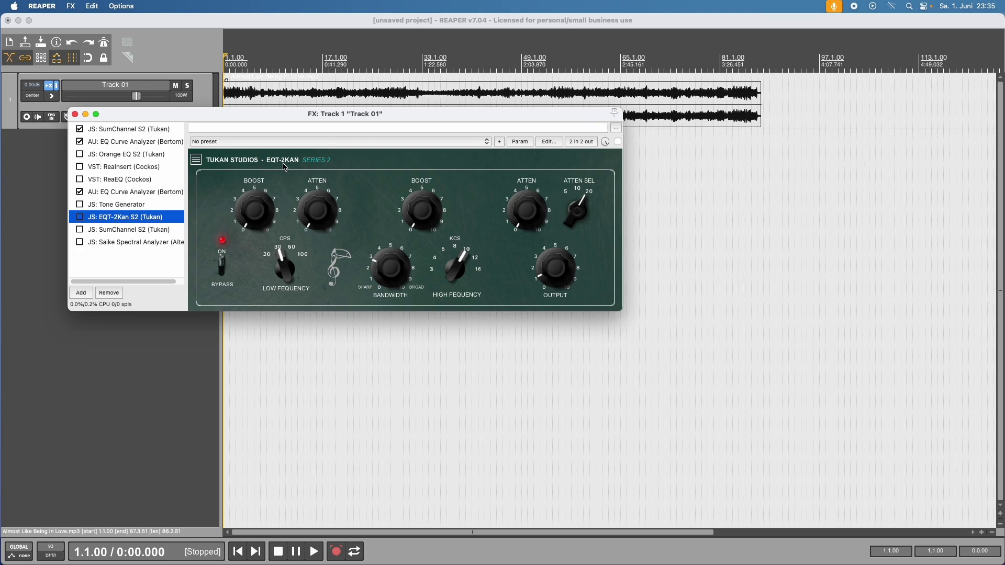
Display the second SumChannel S2 instance, with its Gate–Compressor–EQ strip
click(158, 231)
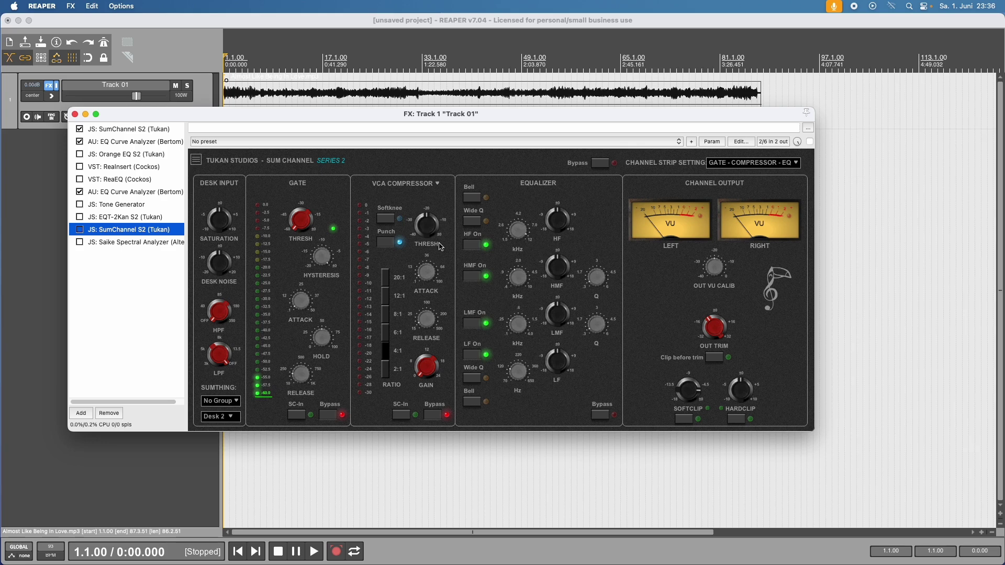
Assign the channel to Desk 2, enable Tone Generator, and switch on Saike Spectral Analyzer
click(234, 417)
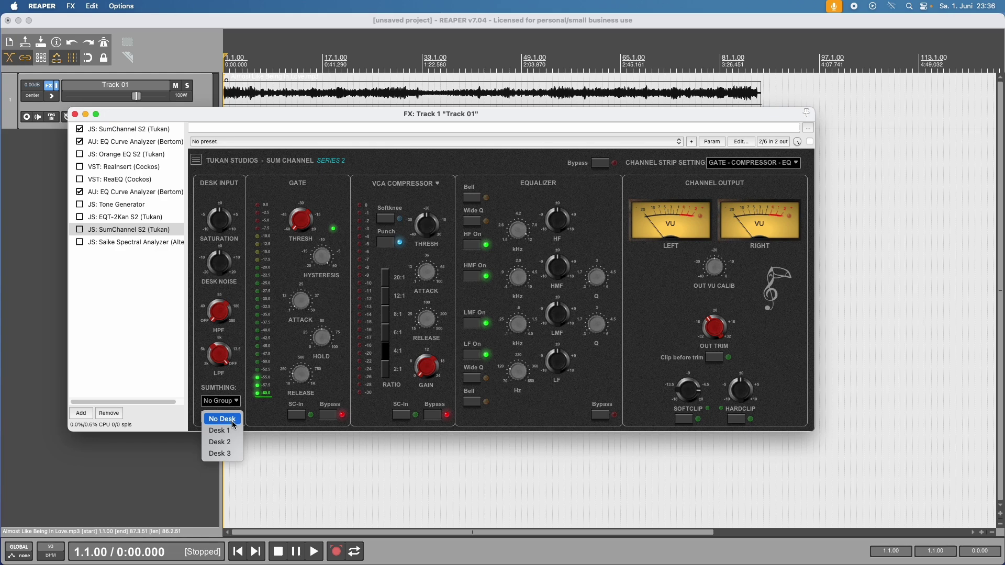
click(223, 443)
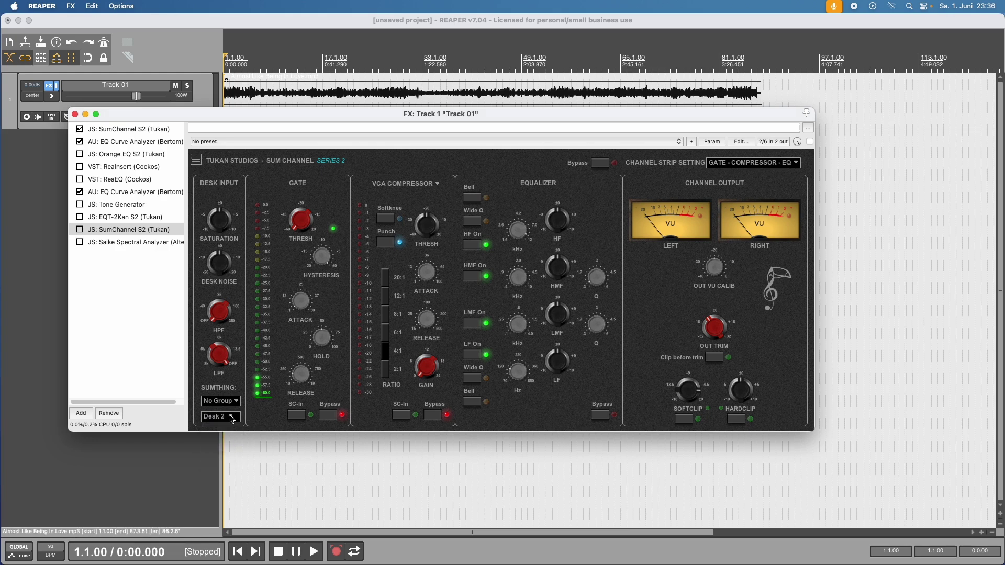
click(79, 205)
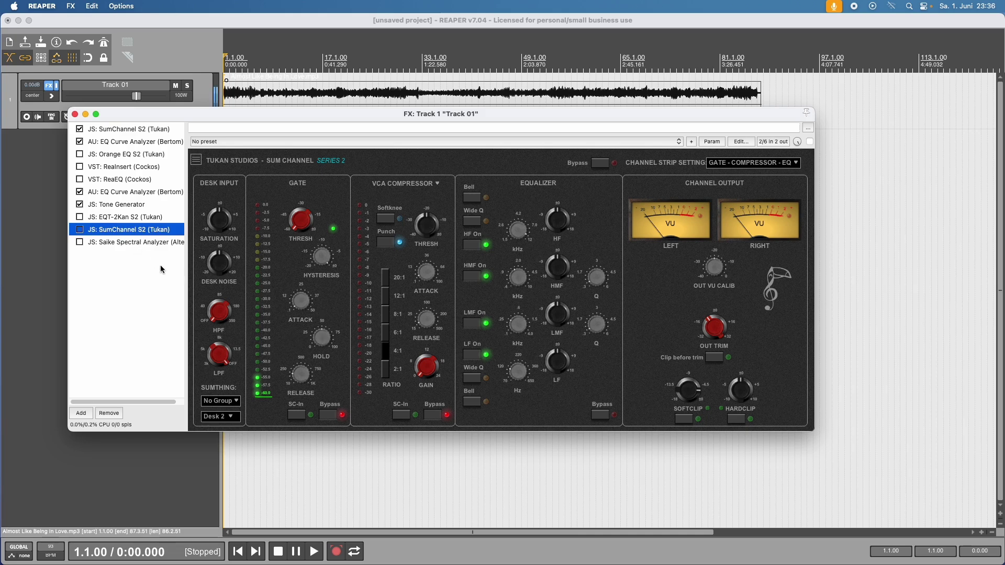
click(135, 243)
key(super+b)
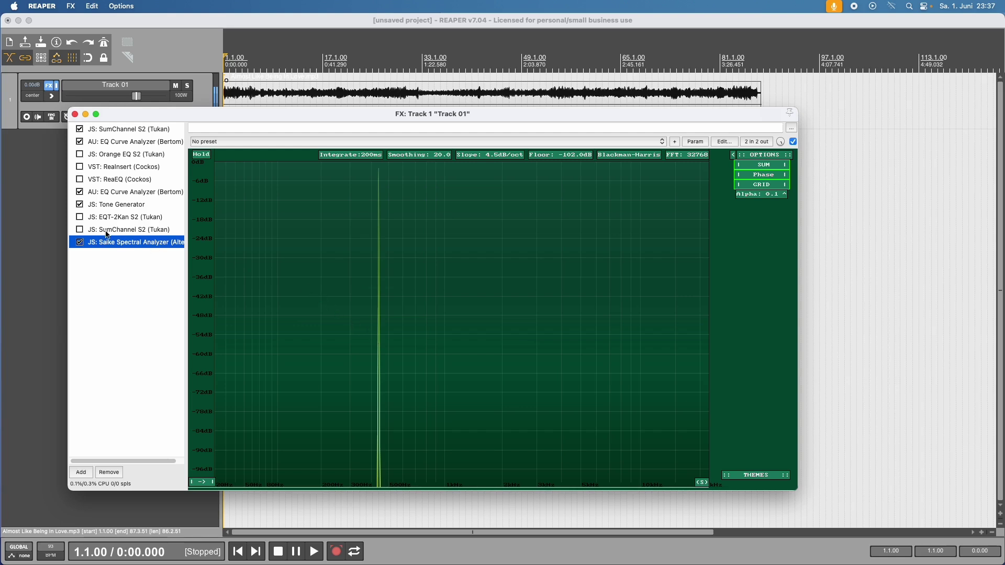
Enable the second SumChannel S2 and show its controls beside the floating analyzer window
click(80, 230)
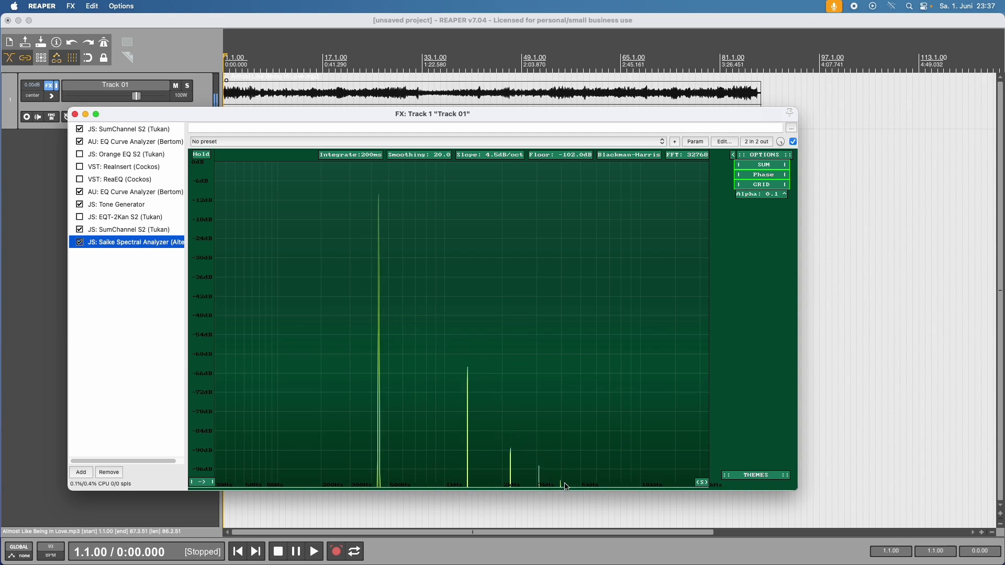
click(168, 231)
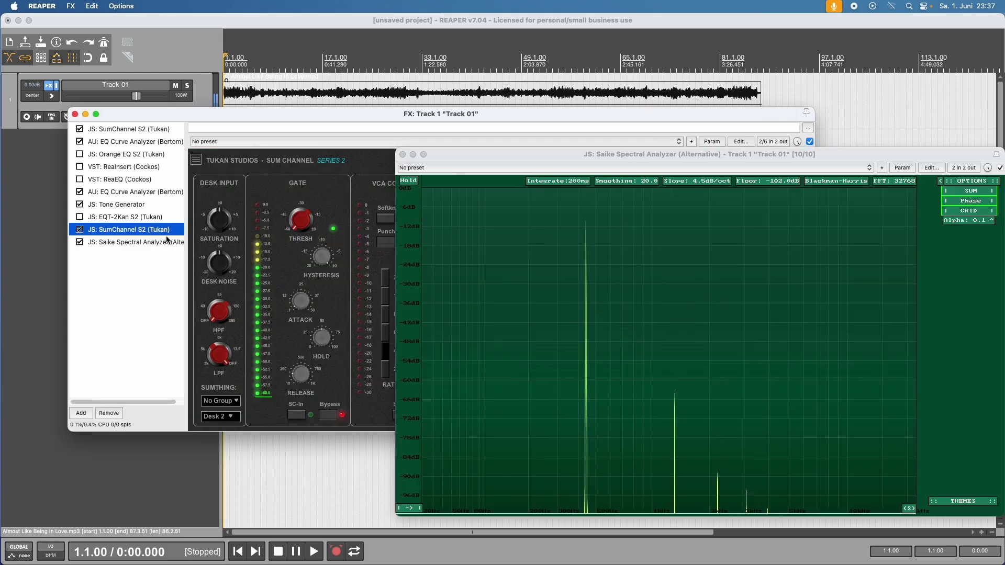
Compare Desk 3's harmonics, switch back to another desk, then show Tone Generator's settings
click(236, 419)
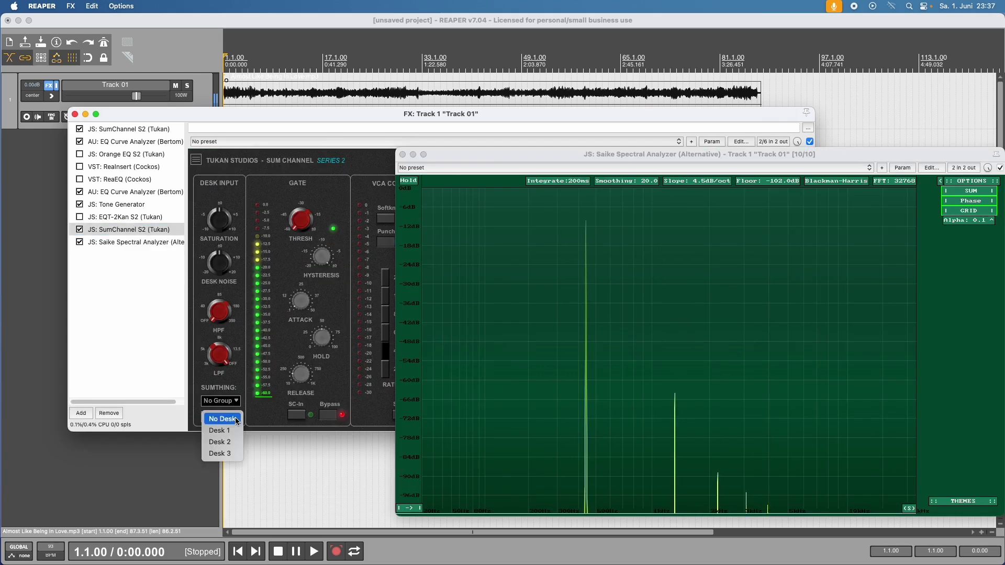
click(234, 452)
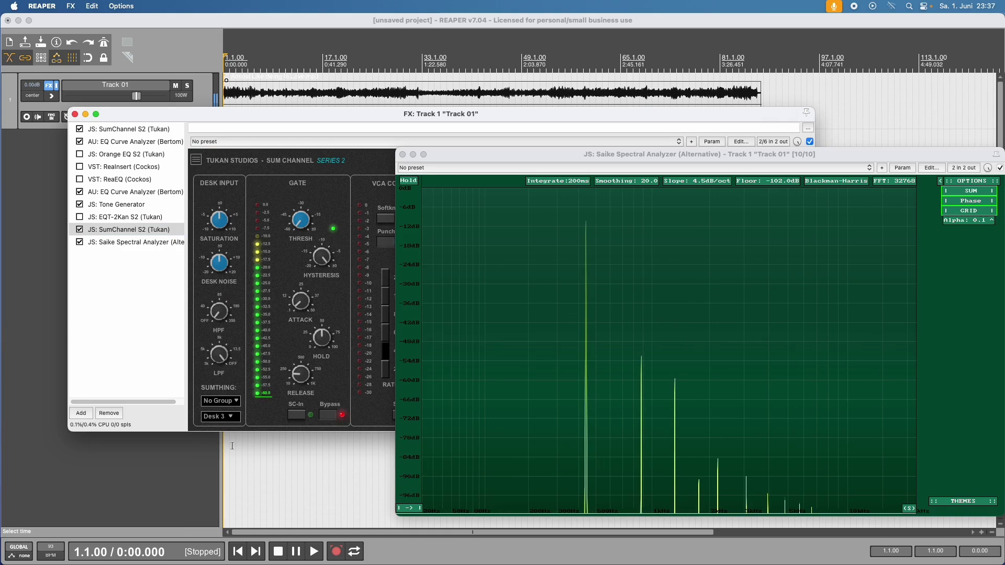
click(225, 416)
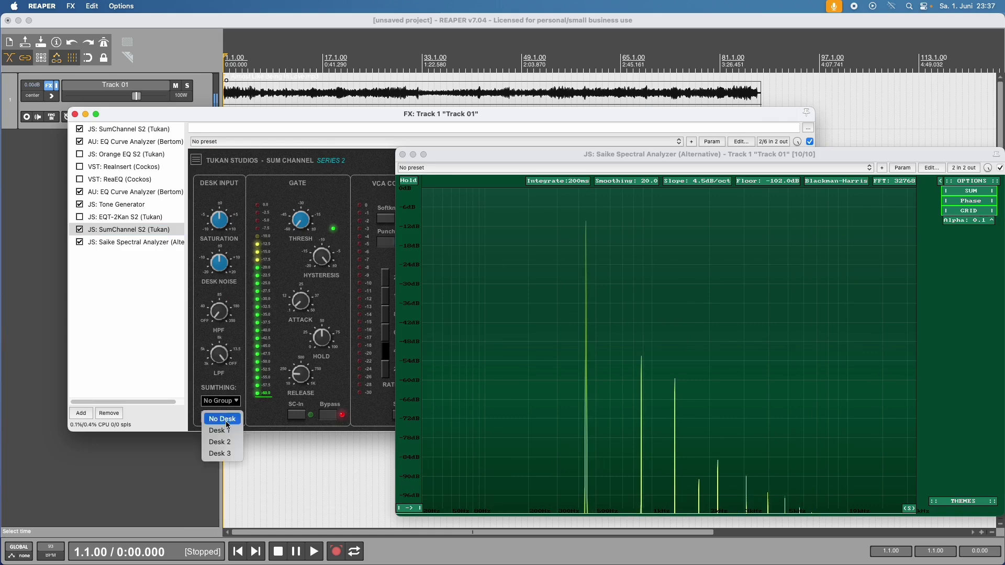
click(229, 432)
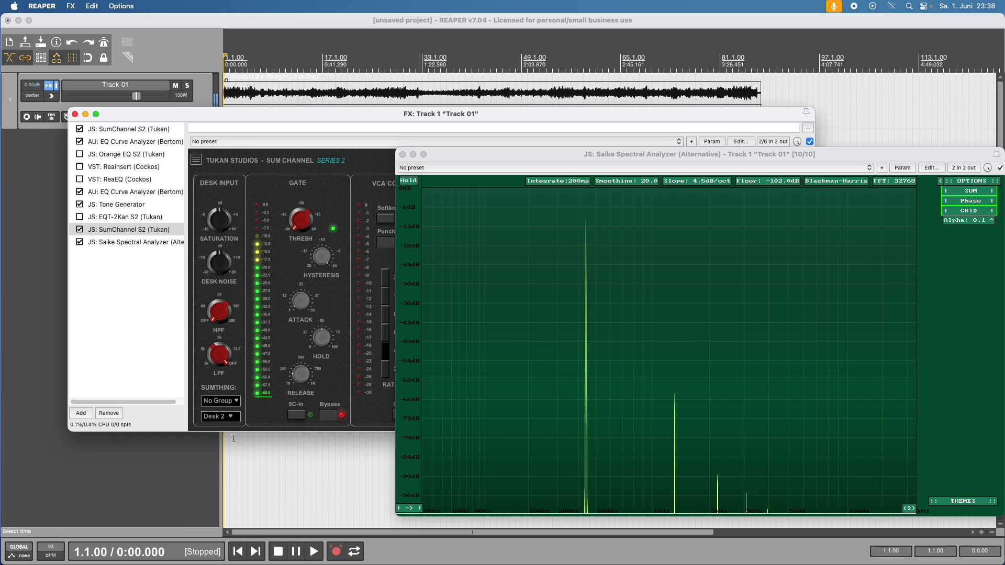
click(128, 205)
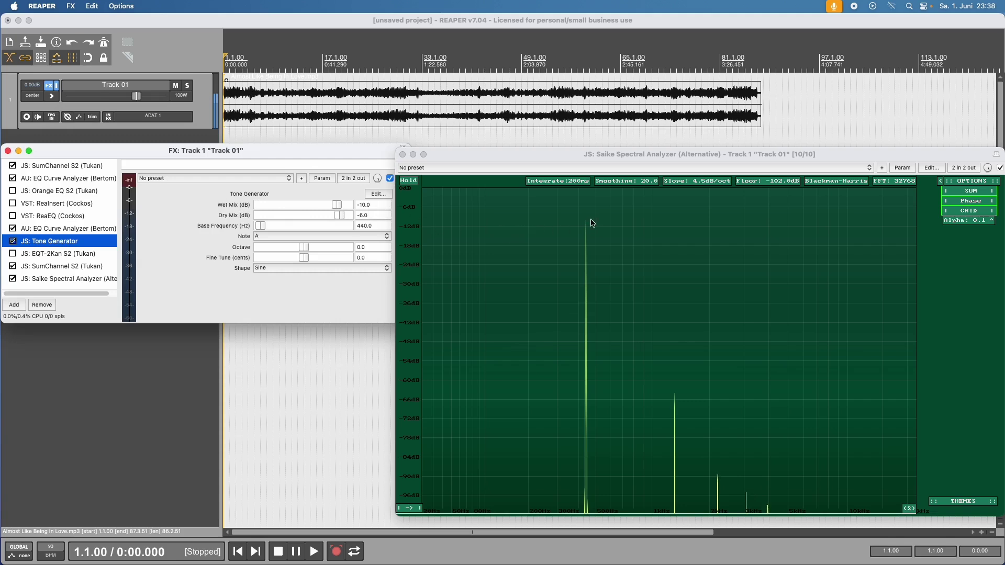
Raise the Tone Generator's wet mix to 0 dB, compare the 1336 Hz harmonic, then disable it
click(676, 397)
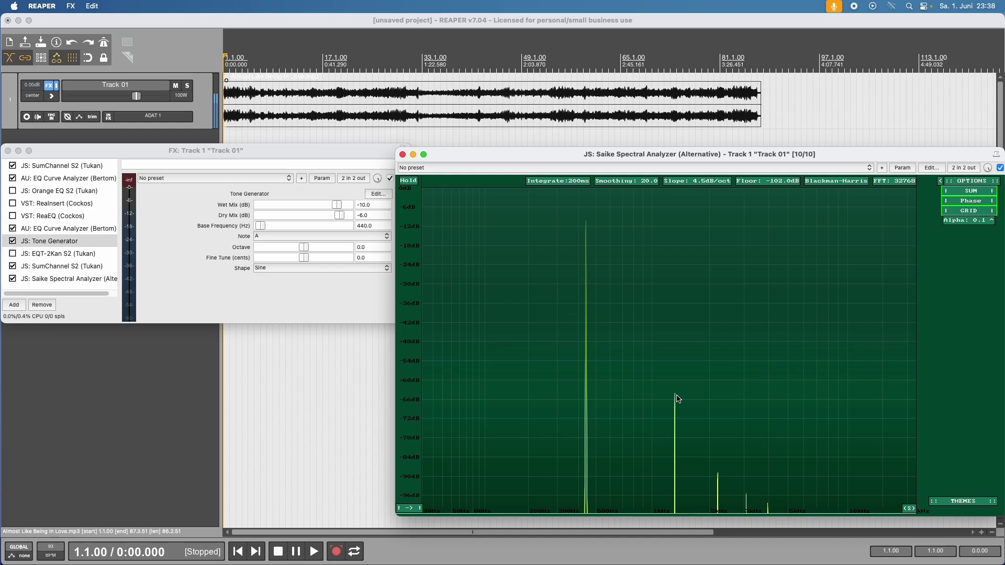
drag(337, 204, 348, 209)
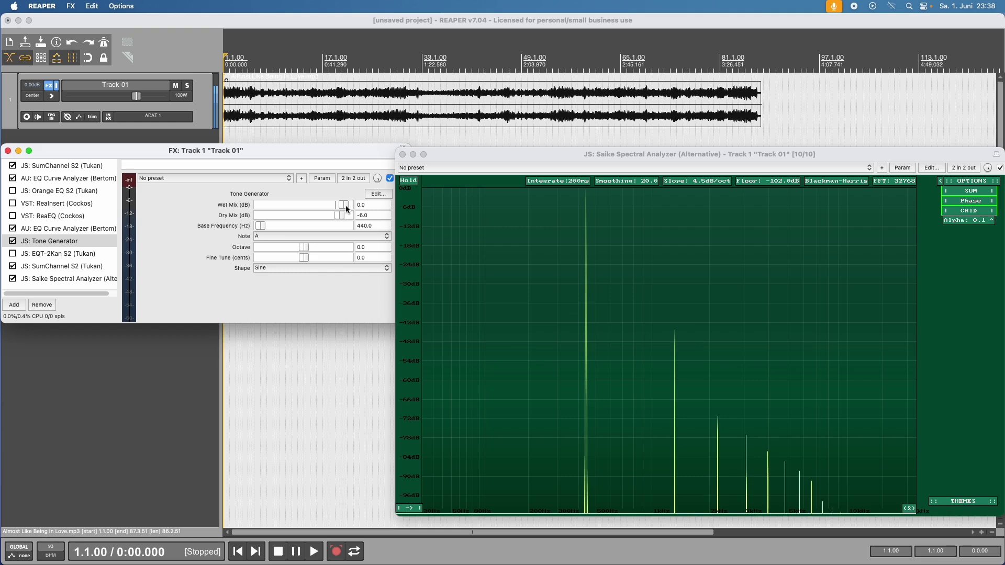
click(677, 336)
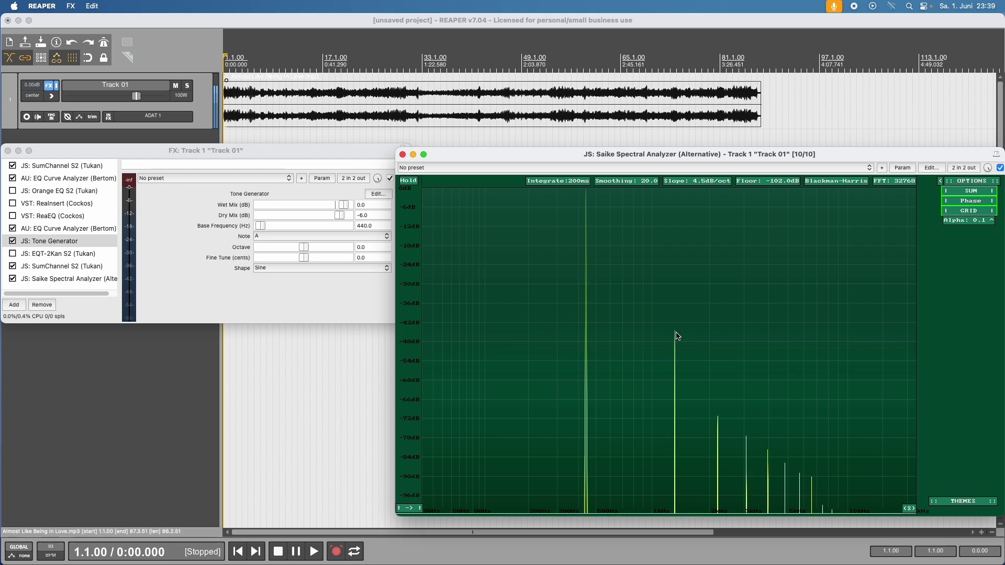
click(13, 241)
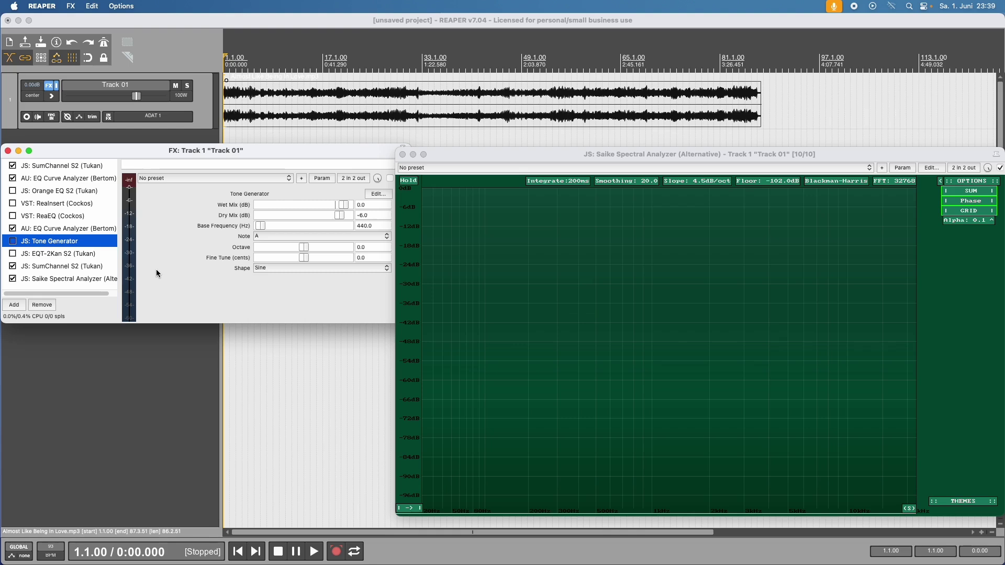
Bring up the SumChannel S2 controls in Track 01's FX chain
click(105, 266)
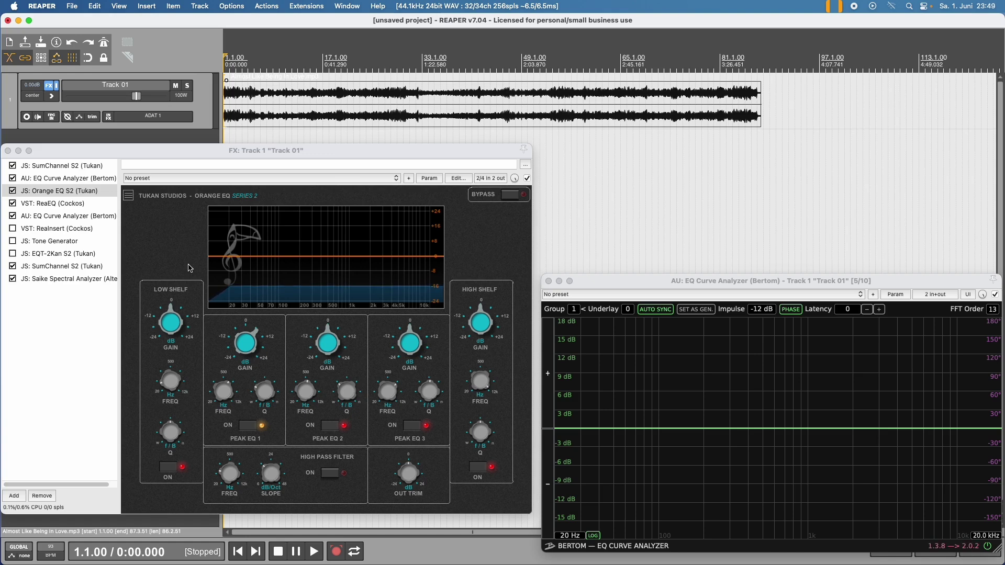
Boost Orange EQ S2's Peak EQ 2 gain to about +12 dB near 500–600 Hz
click(340, 360)
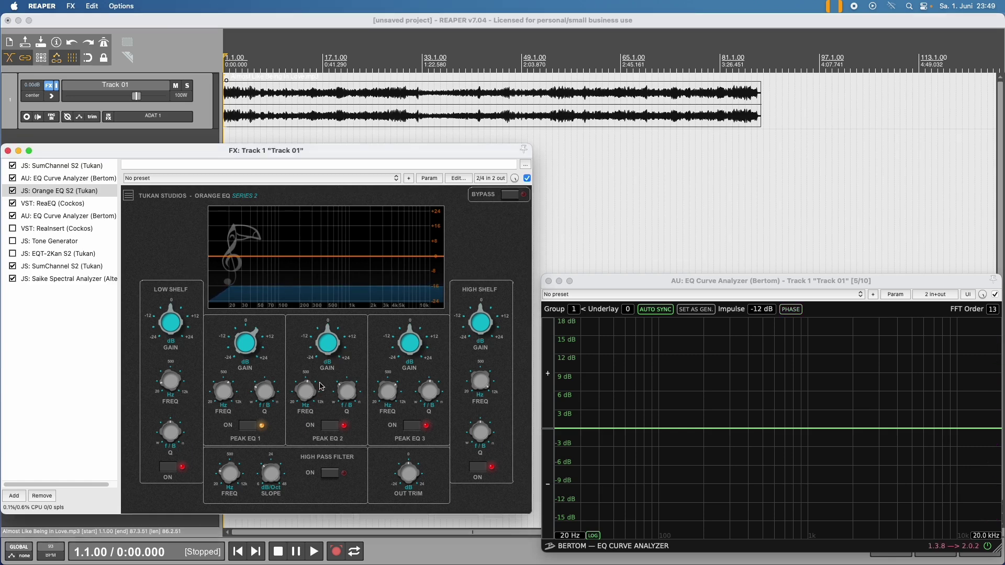
drag(333, 349, 331, 304)
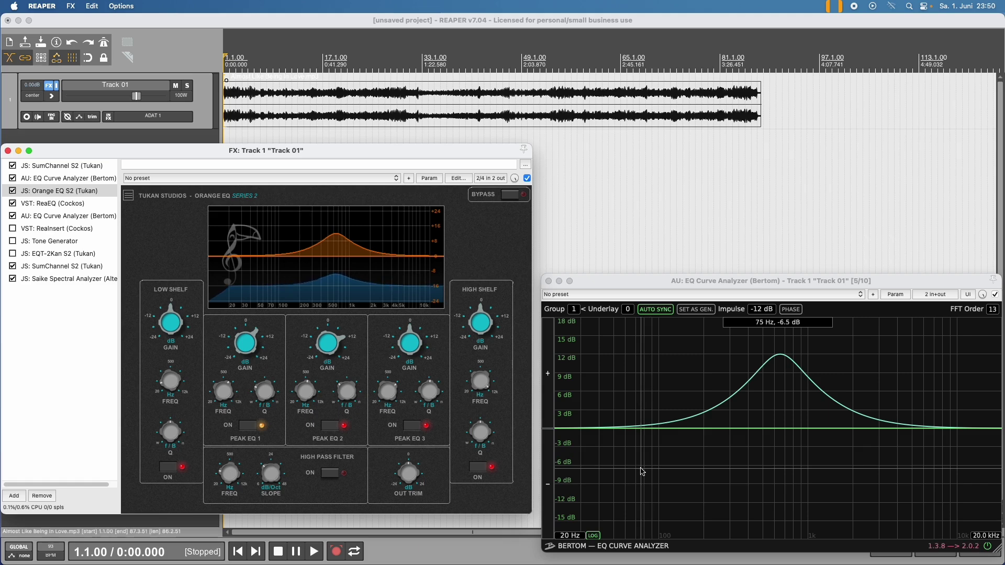
click(721, 284)
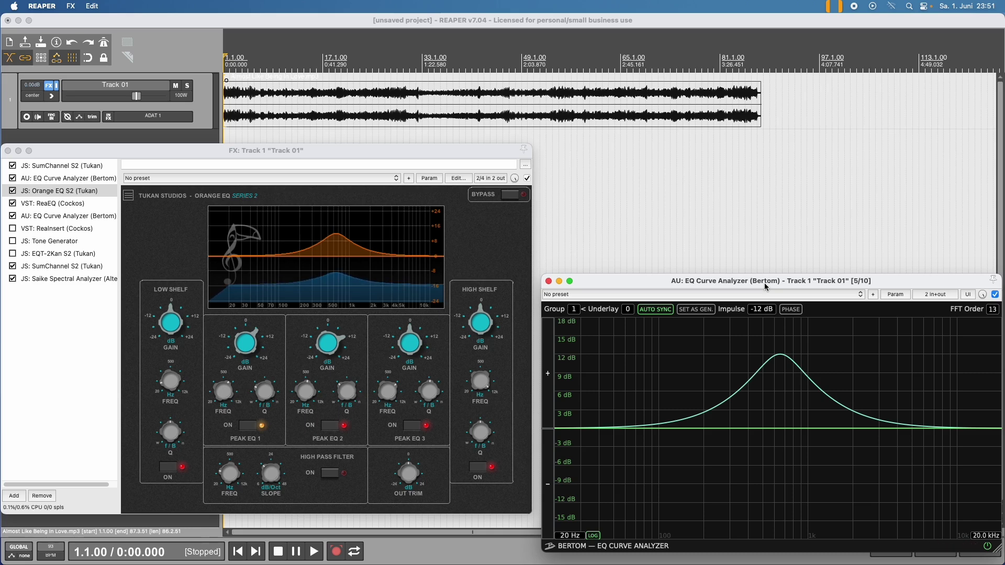
click(792, 309)
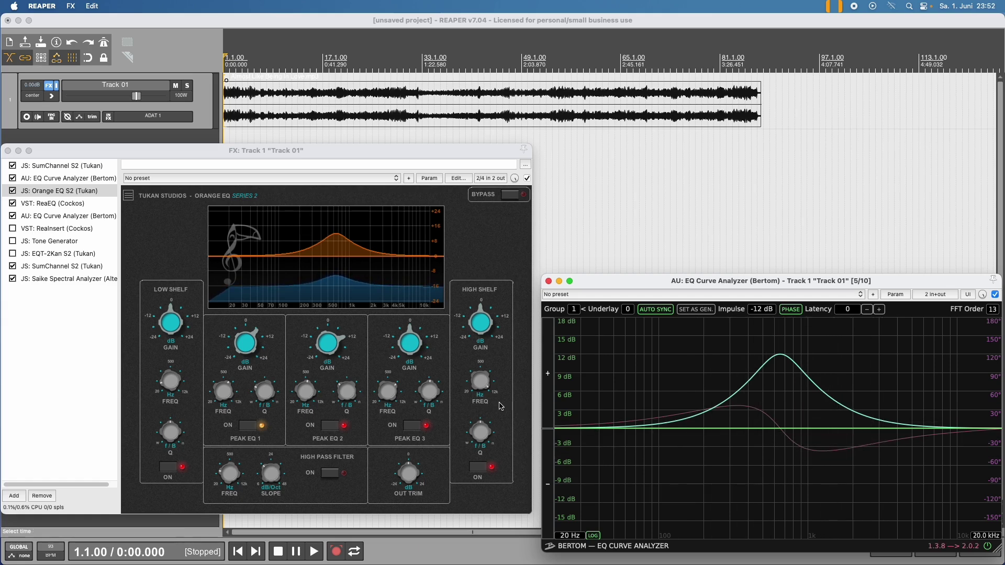
drag(329, 346, 331, 383)
drag(334, 396, 331, 431)
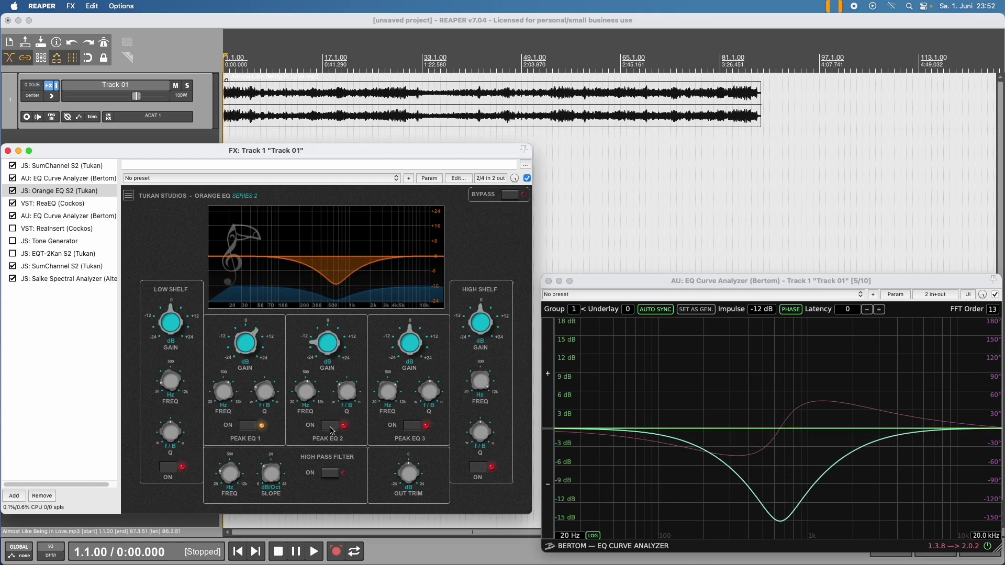
click(333, 430)
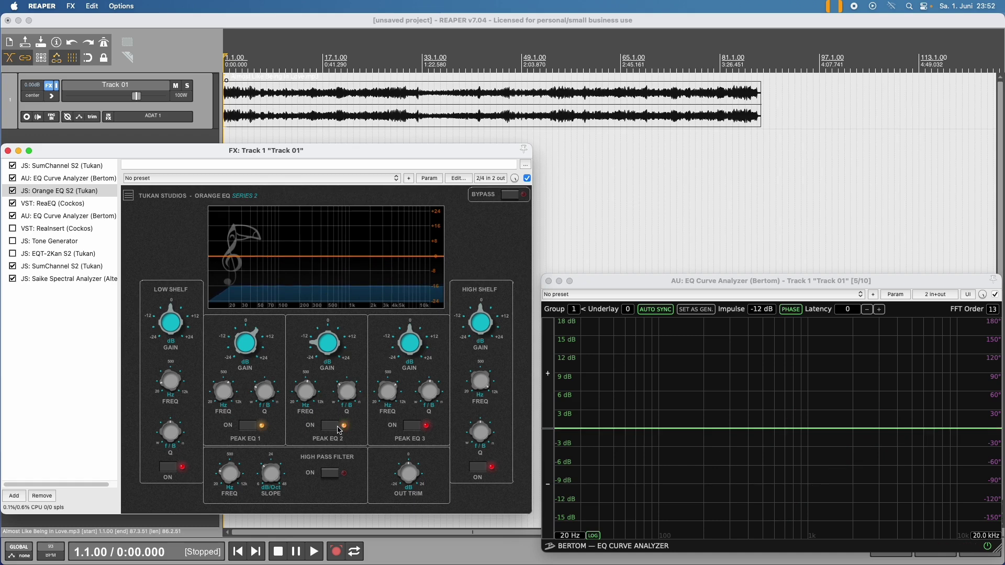
Boost ReaEQ band 4 near 3 kHz to 6.5 dB, then bypass ReaEQ and return to Orange EQ S2
click(94, 206)
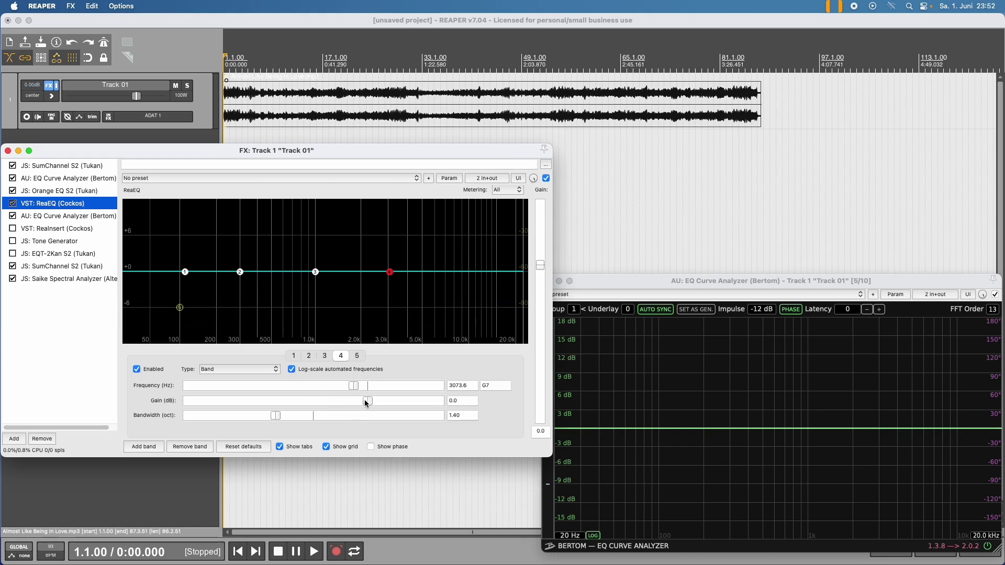
drag(366, 401, 403, 411)
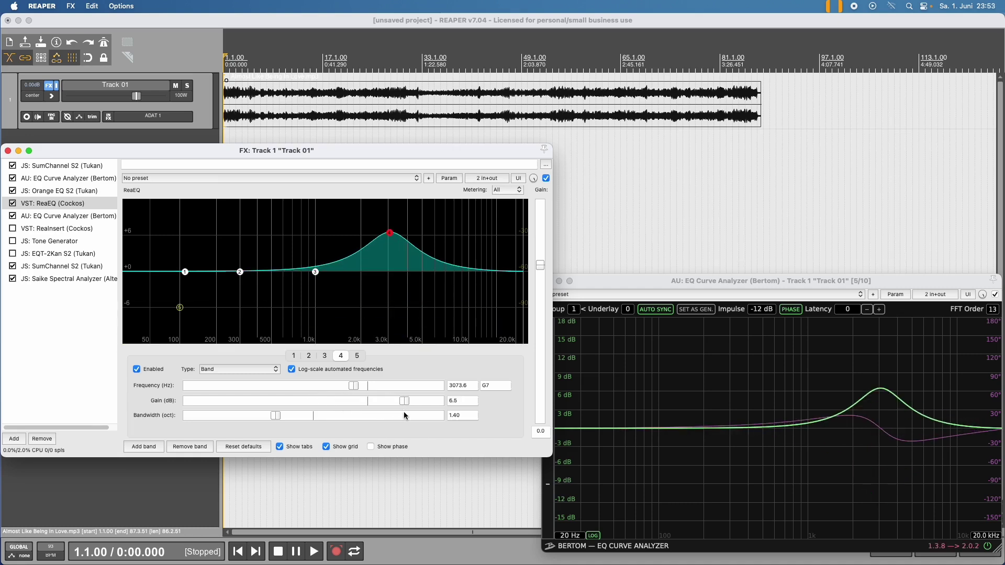
click(13, 204)
click(36, 193)
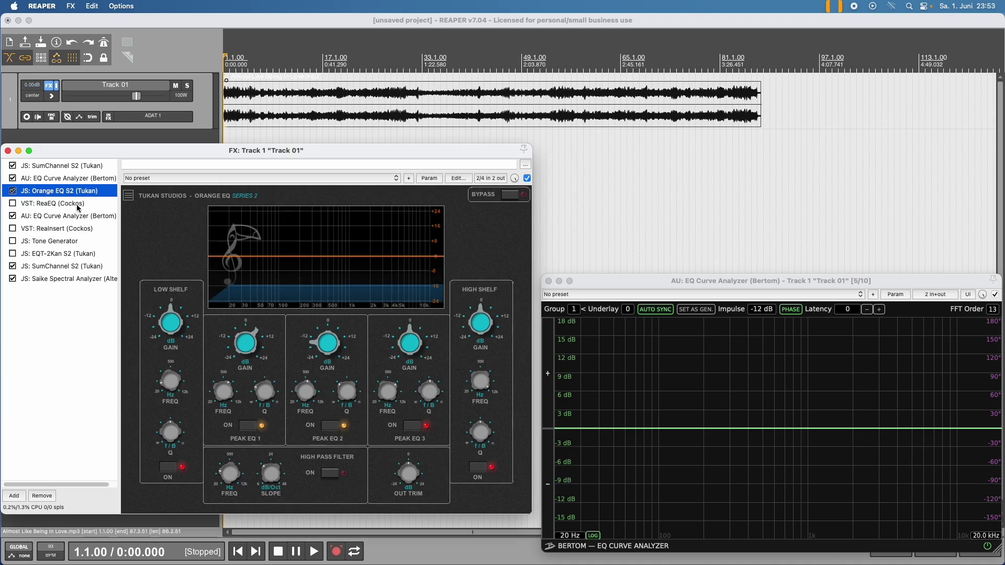
Switch Orange EQ S2 to Linear Phase IceBerg EQ and boost Peak EQ 2 to about +12 dB
click(132, 201)
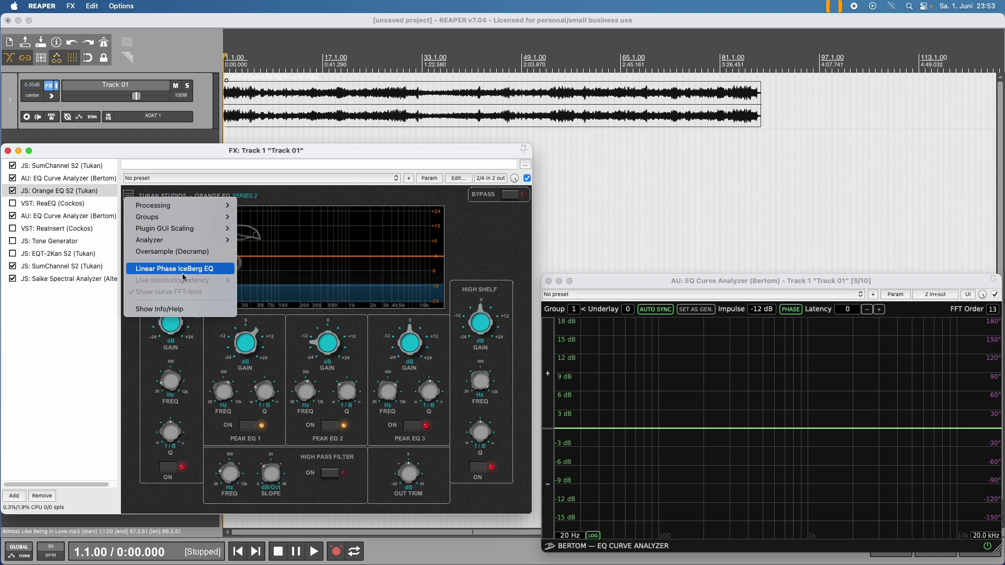
click(199, 273)
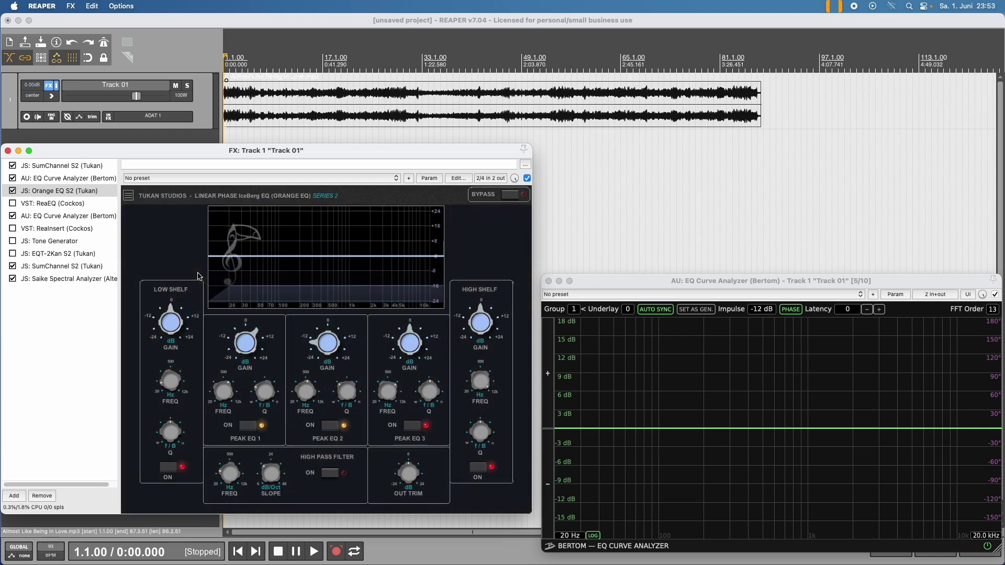
mouse_move(330, 348)
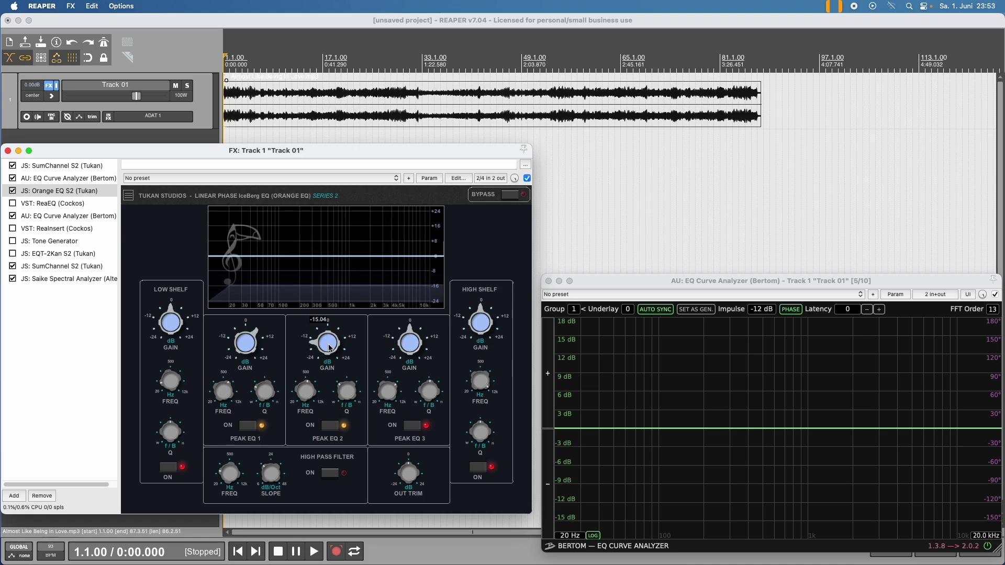
click(333, 427)
click(333, 426)
drag(328, 343, 347, 257)
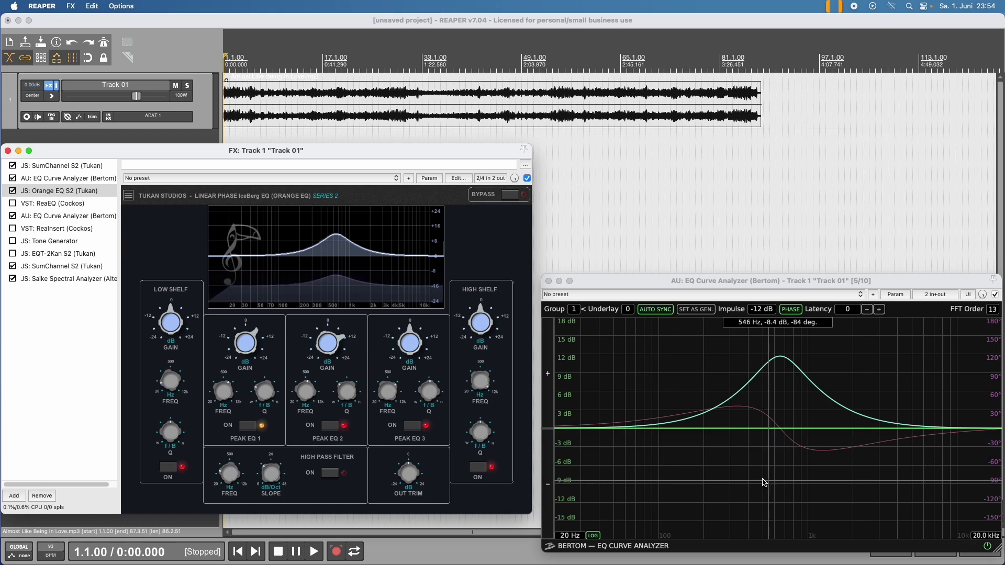
Set Orange EQ's Live monitoring latency to Precision mode (Latency)
click(131, 196)
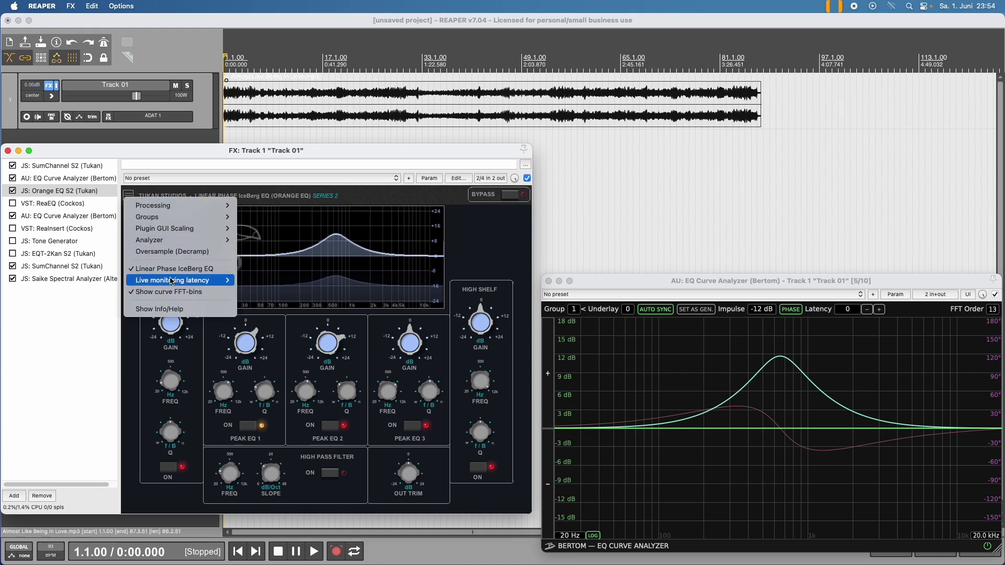
mouse_move(204, 285)
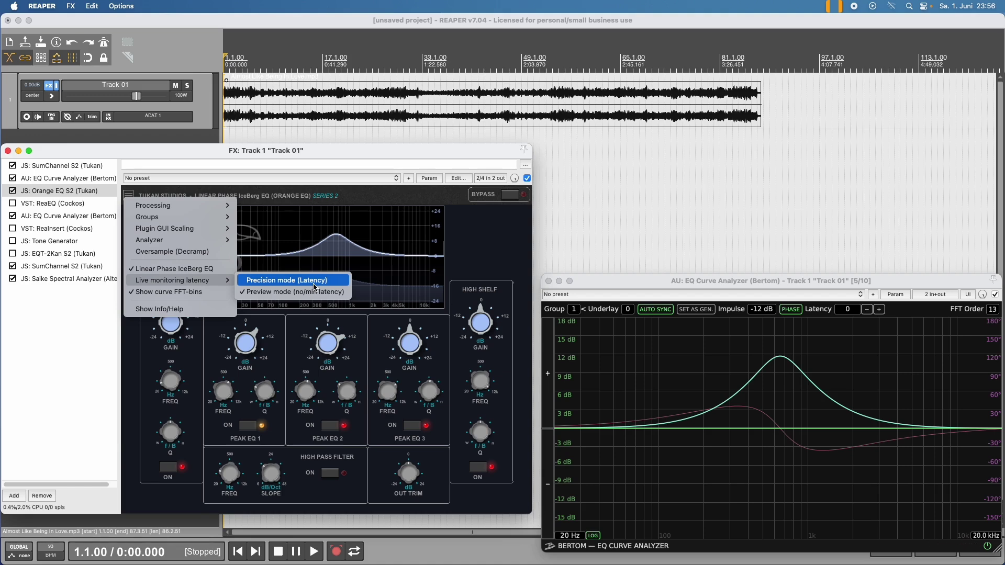
click(267, 282)
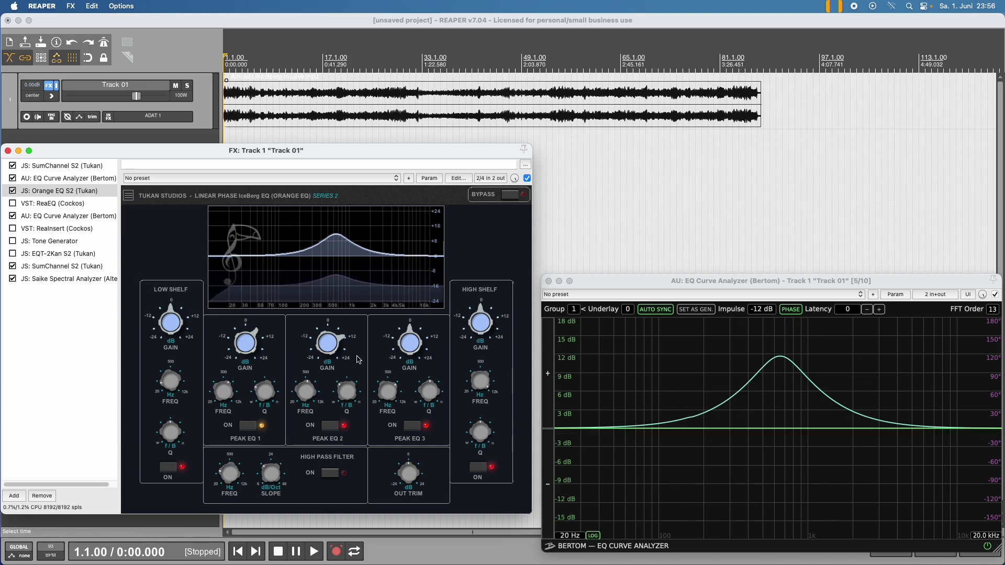
Cut Peak EQ 2 by 12 dB and enable the high-pass filter at about 108 Hz
drag(337, 346, 344, 423)
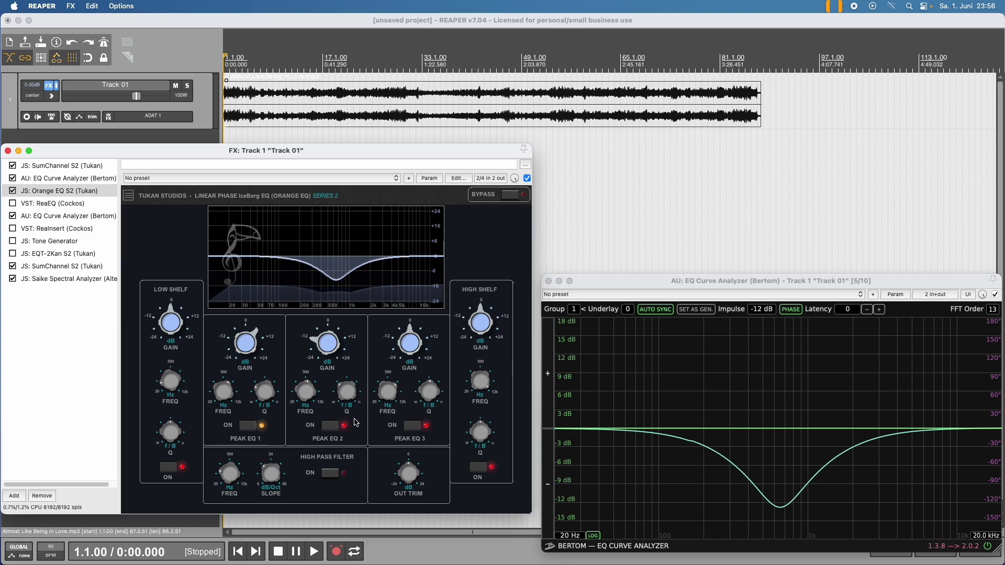
click(331, 474)
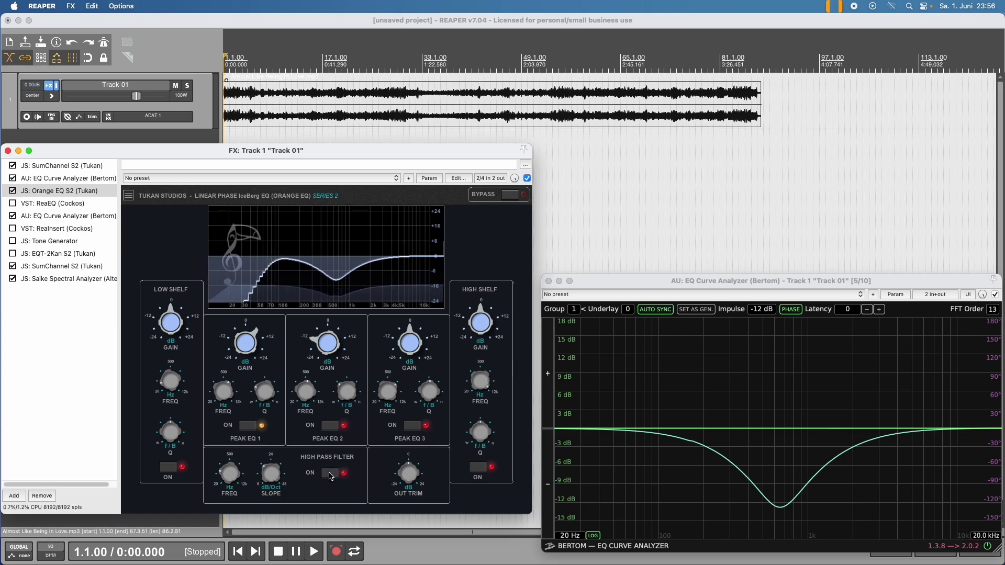
drag(235, 478, 236, 474)
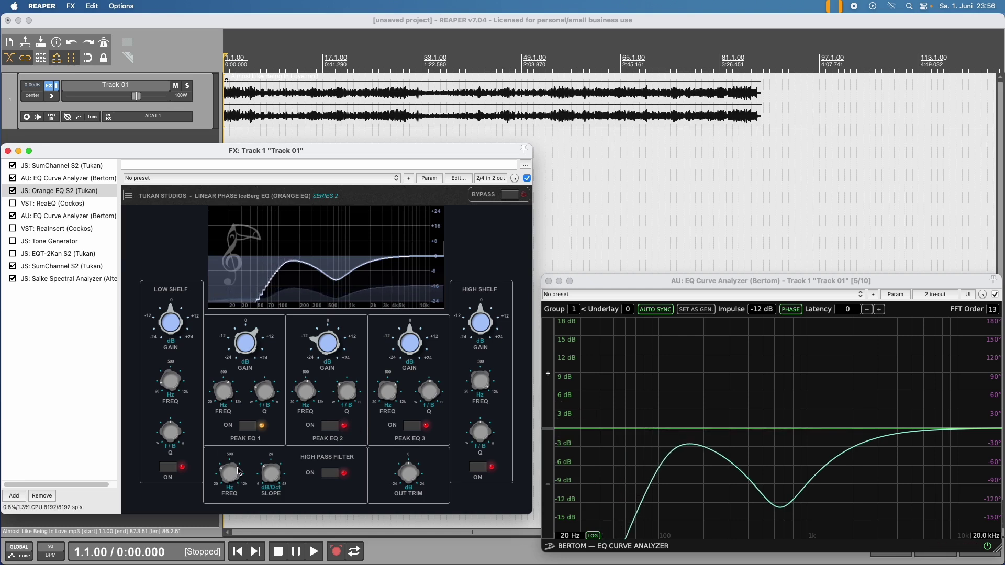
click(128, 195)
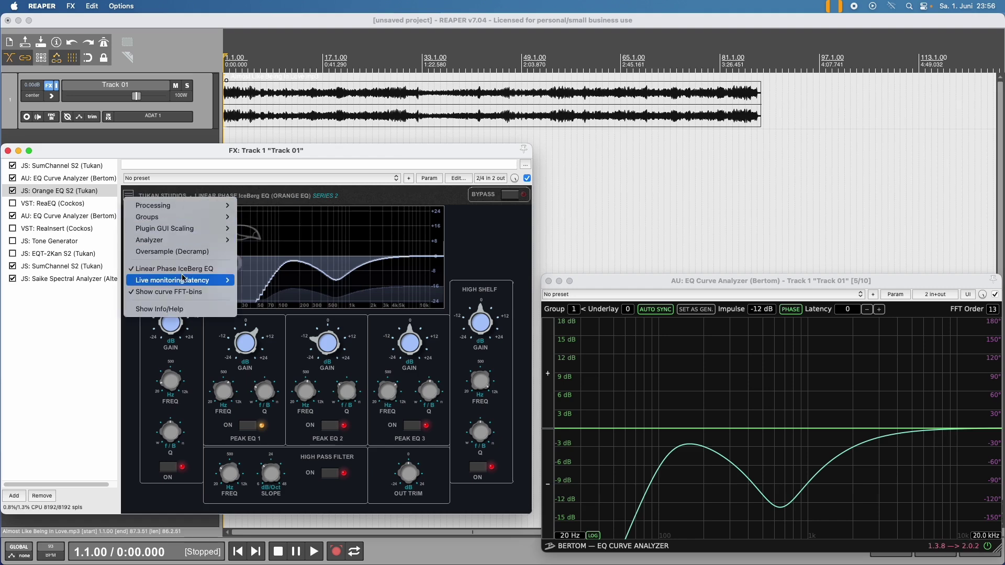
Try Preview mode for live monitoring latency, then return to Precision mode (Latency)
click(256, 291)
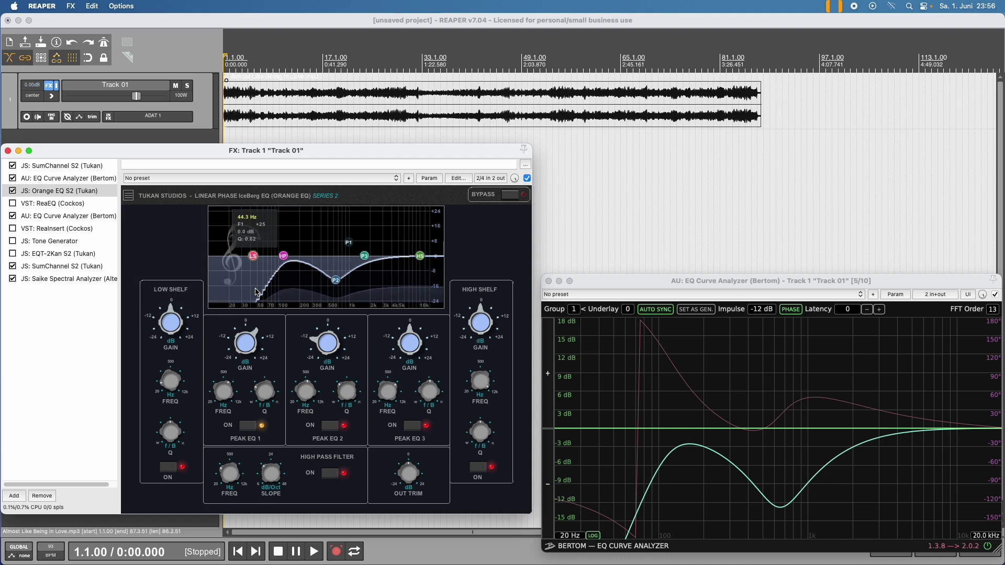
click(129, 196)
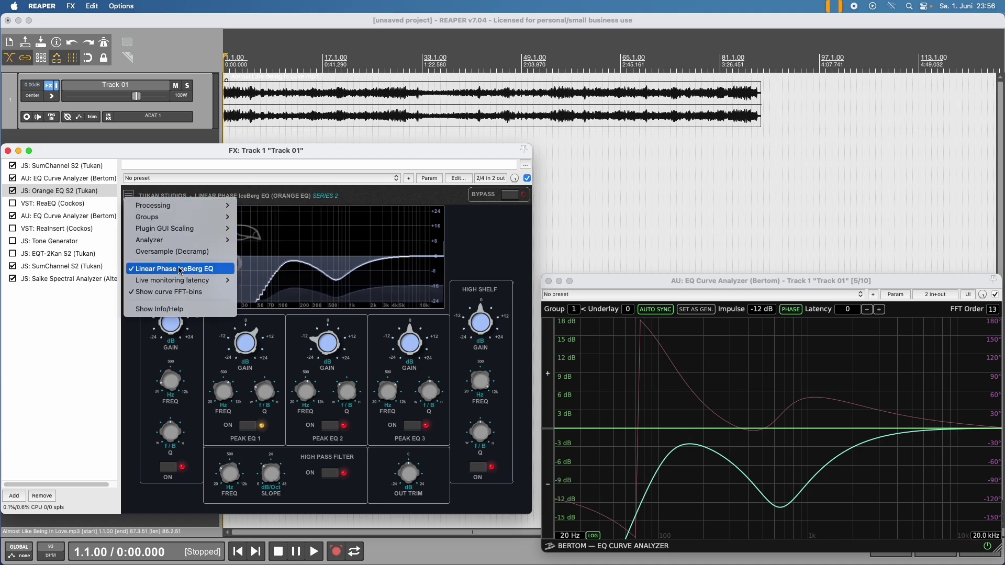
mouse_move(183, 280)
click(244, 286)
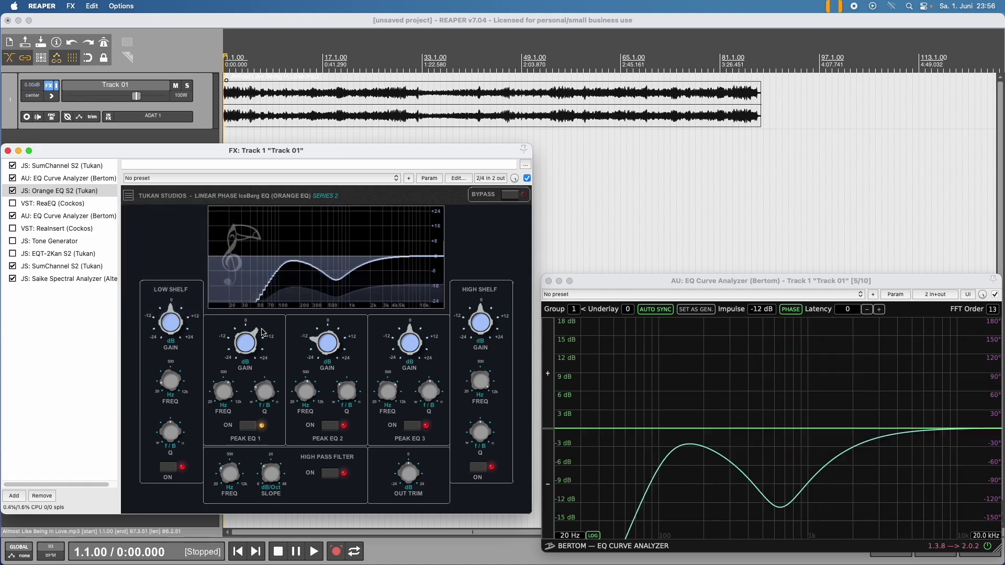